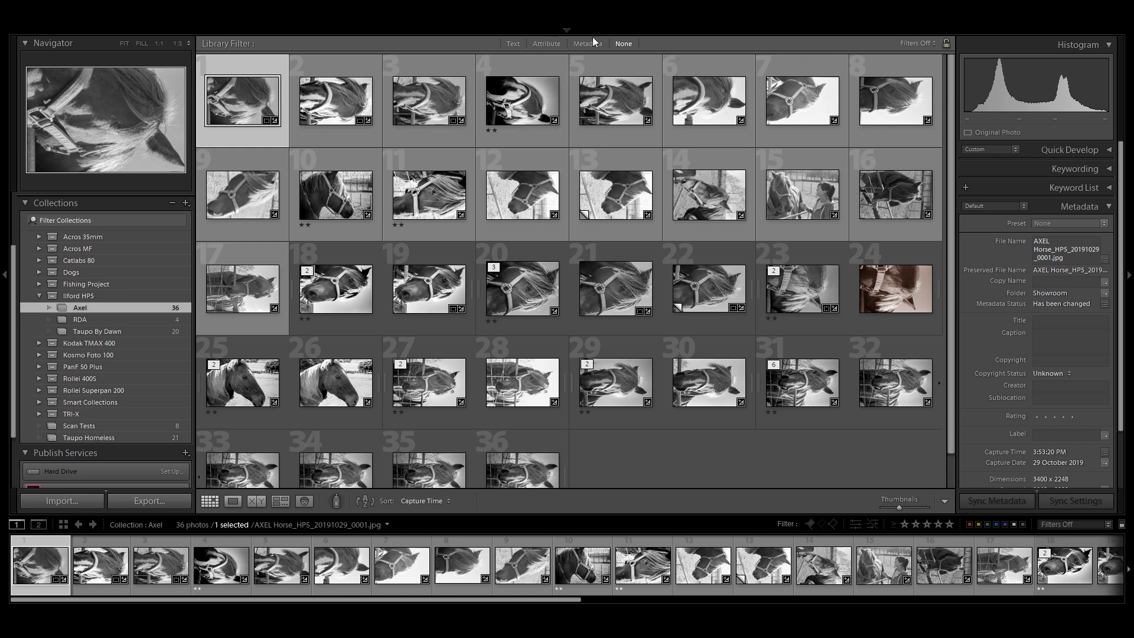
- Select all 36 photos in the Axel collection, starting from the first photo in the grid
{"action": "mouse_move", "coordinate": [568, 33]}
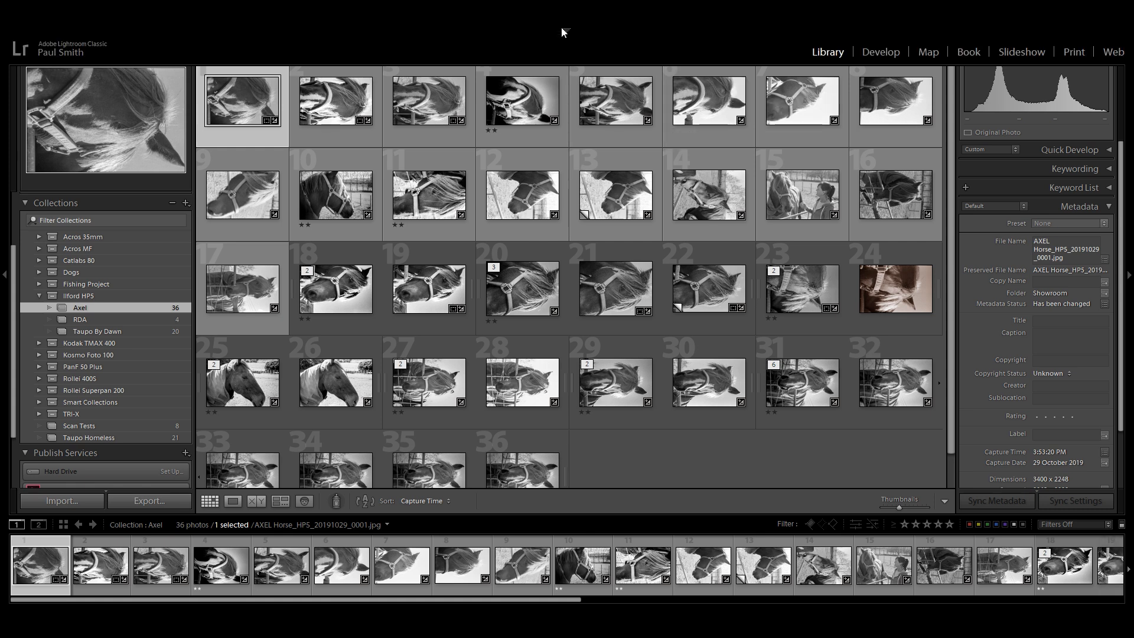
{"action": "left_click", "coordinate": [637, 476]}
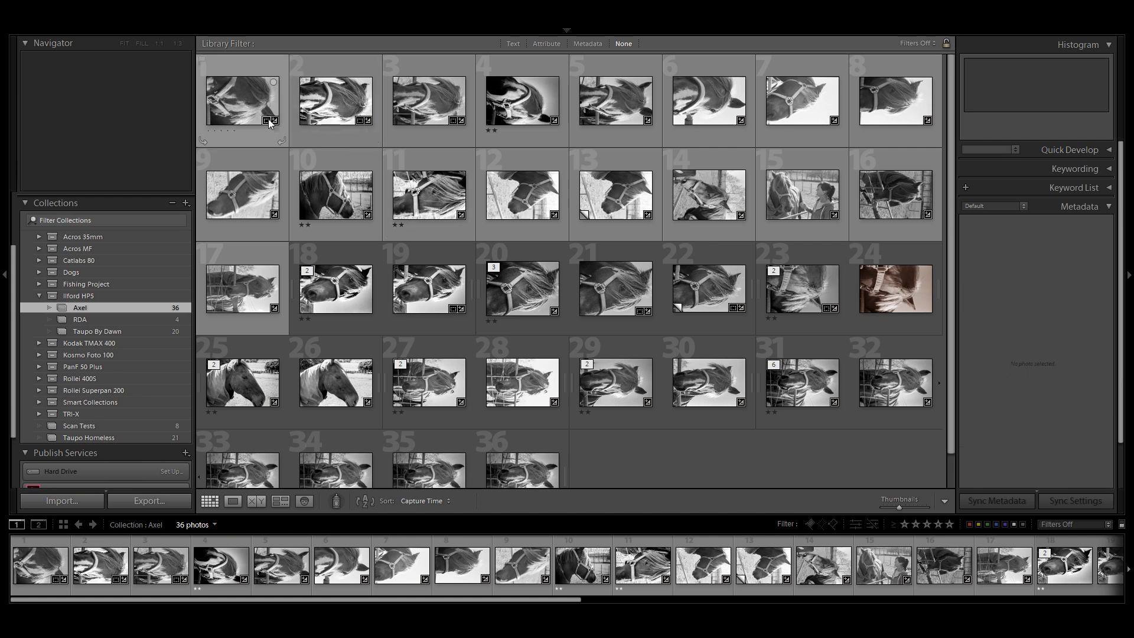
{"action": "left_click", "coordinate": [286, 108]}
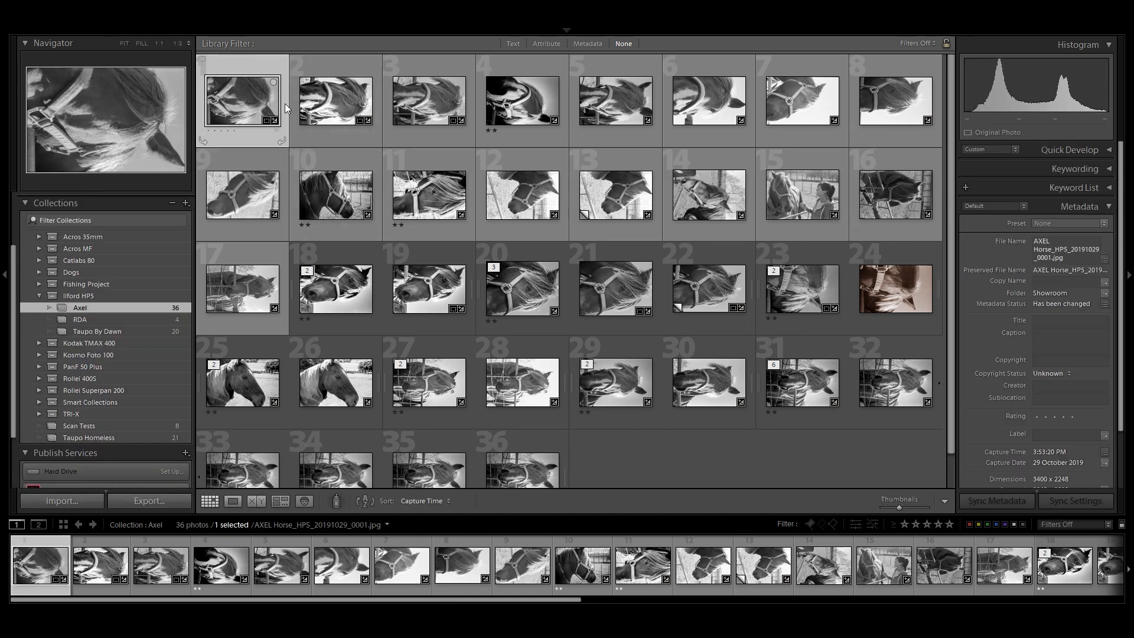
{"action": "key", "text": "shift+Right"}
{"action": "key", "text": "shift+Right"}
{"action": "key", "text": "shift+Right"}
{"action": "key", "text": "shift+Right"}
{"action": "key", "text": "shift+Right"}
{"action": "key", "text": "shift+Right"}
{"action": "key", "text": "shift+Right"}
{"action": "key", "text": "shift+Right"}
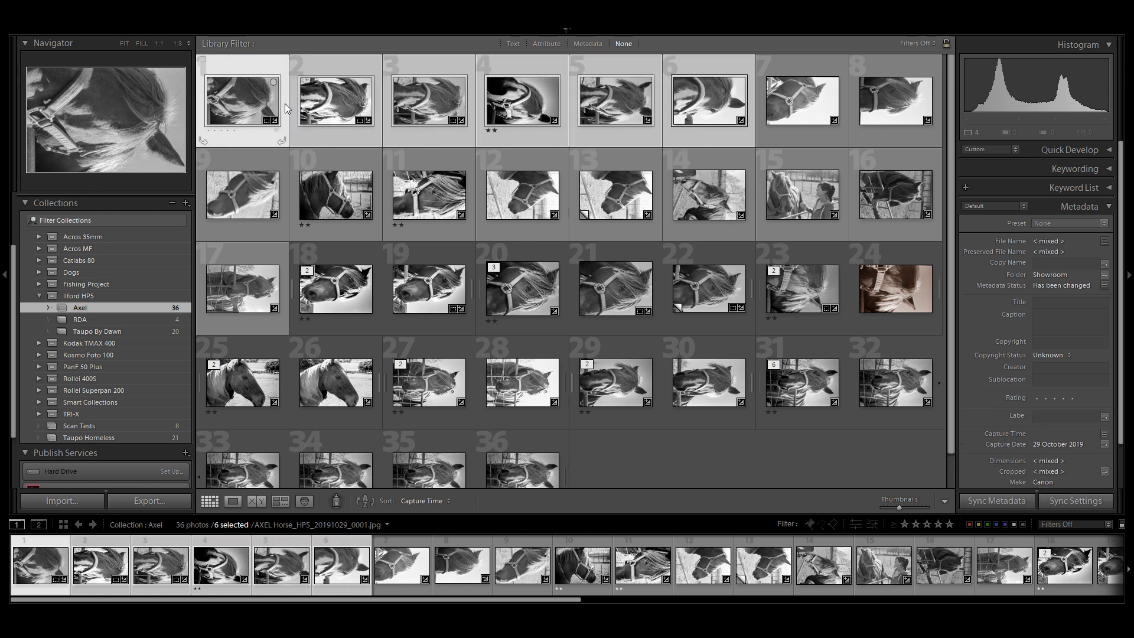
{"action": "key", "text": "shift+Right"}
{"action": "key", "text": "shift+Right"}
{"action": "key", "text": "shift+Right"}
{"action": "key", "text": "shift+Right"}
{"action": "key", "text": "shift+Right"}
{"action": "key", "text": "shift+Right"}
{"action": "key", "text": "shift+Right"}
{"action": "key", "text": "shift+Right"}
{"action": "key", "text": "shift+Right"}
{"action": "key", "text": "shift+Right"}
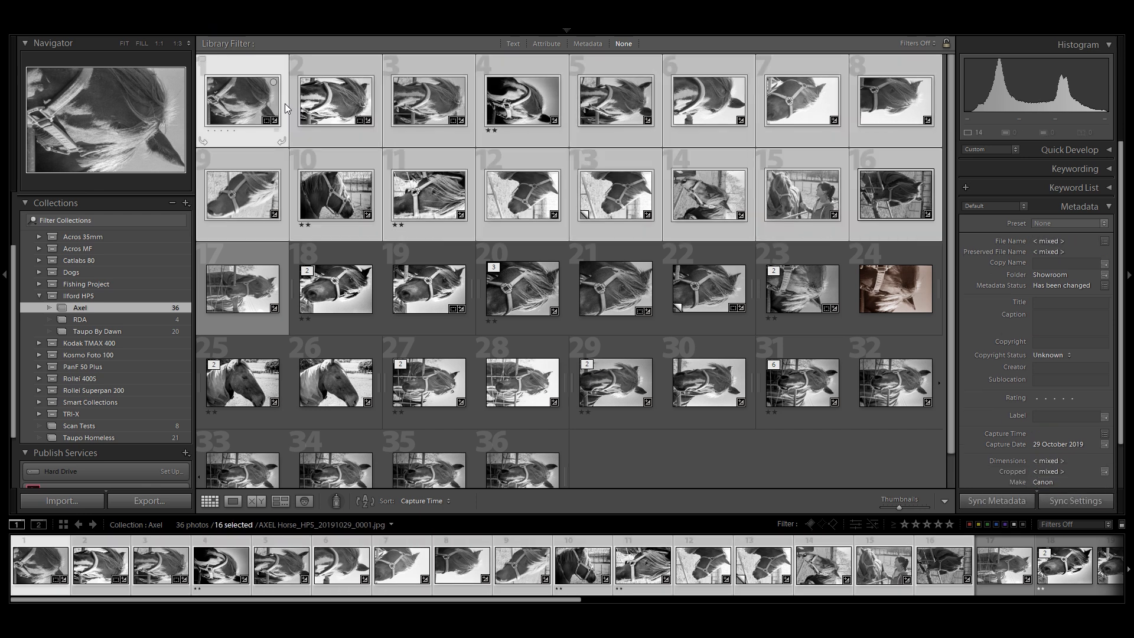
{"action": "key", "text": "shift+Right"}
{"action": "key", "text": "shift+Right"}
{"action": "key", "text": "shift+Right"}
{"action": "key", "text": "shift+Right"}
{"action": "key", "text": "shift+Right"}
{"action": "key", "text": "shift+Right"}
{"action": "key", "text": "shift+Right"}
{"action": "key", "text": "shift+Right"}
{"action": "key", "text": "shift+Right"}
{"action": "key", "text": "shift+Right"}
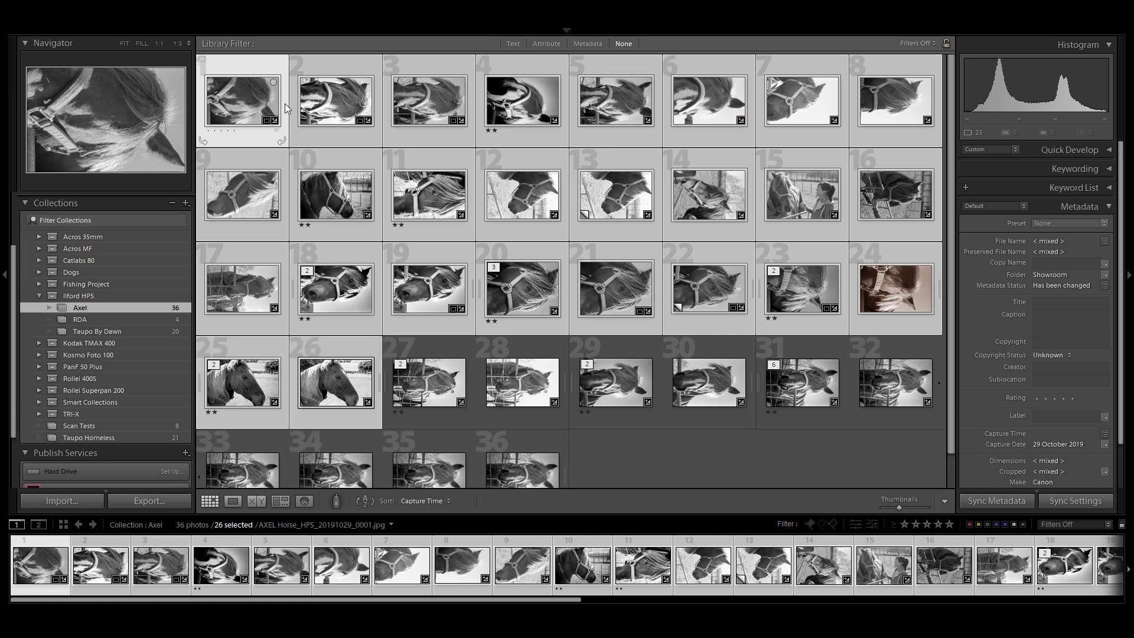
{"action": "key", "text": "shift+Right"}
{"action": "key", "text": "shift+Right"}
{"action": "key", "text": "shift+Right"}
{"action": "key", "text": "shift+Right"}
{"action": "key", "text": "shift+Right"}
{"action": "key", "text": "shift+Right"}
{"action": "key", "text": "shift+Right"}
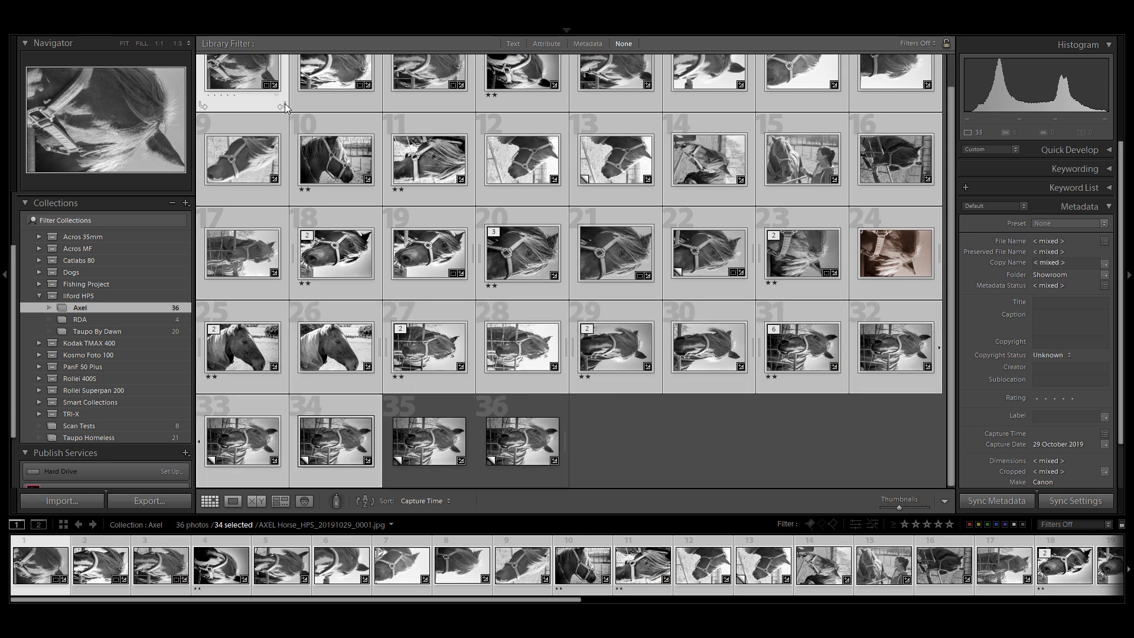
{"action": "key", "text": "shift+Right"}
{"action": "scroll", "coordinate": [682, 139], "scroll_direction": "up", "scroll_amount": 1}
- Switch to the Print module with the selected photos and check the image settings for the contact sheet
{"action": "mouse_move", "coordinate": [827, 51]}
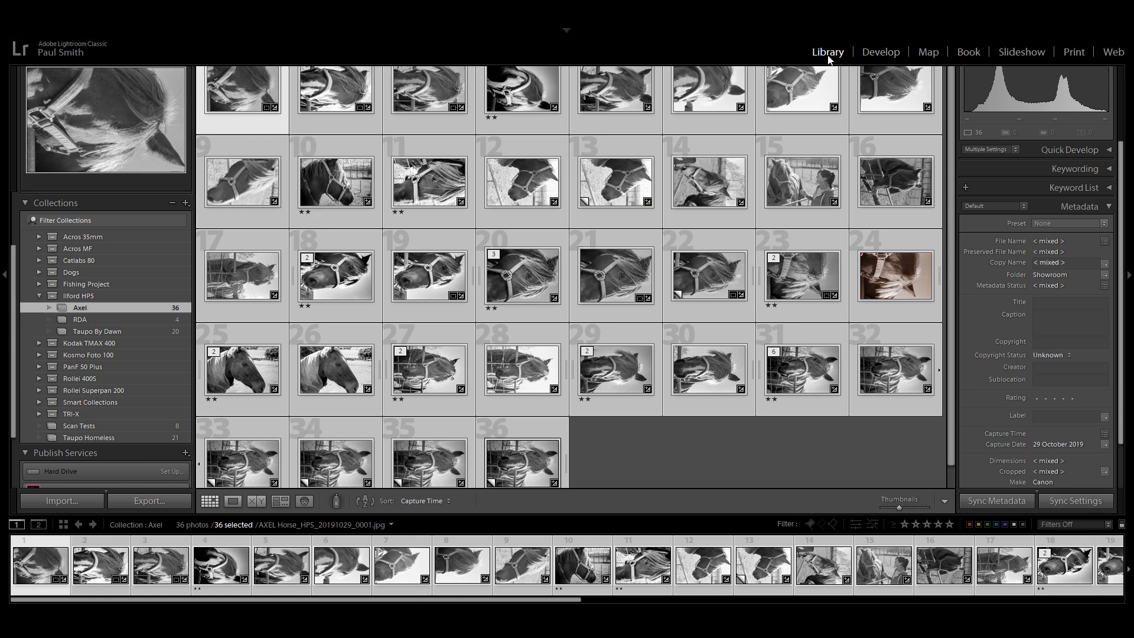
{"action": "left_click", "coordinate": [1067, 52]}
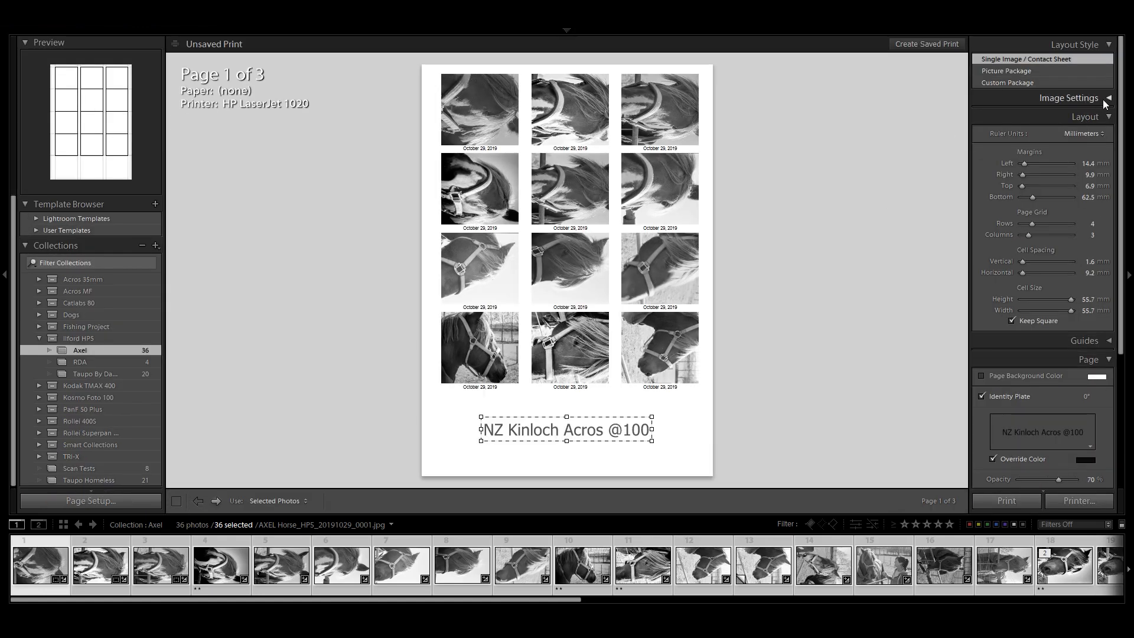
{"action": "left_click", "coordinate": [1108, 100]}
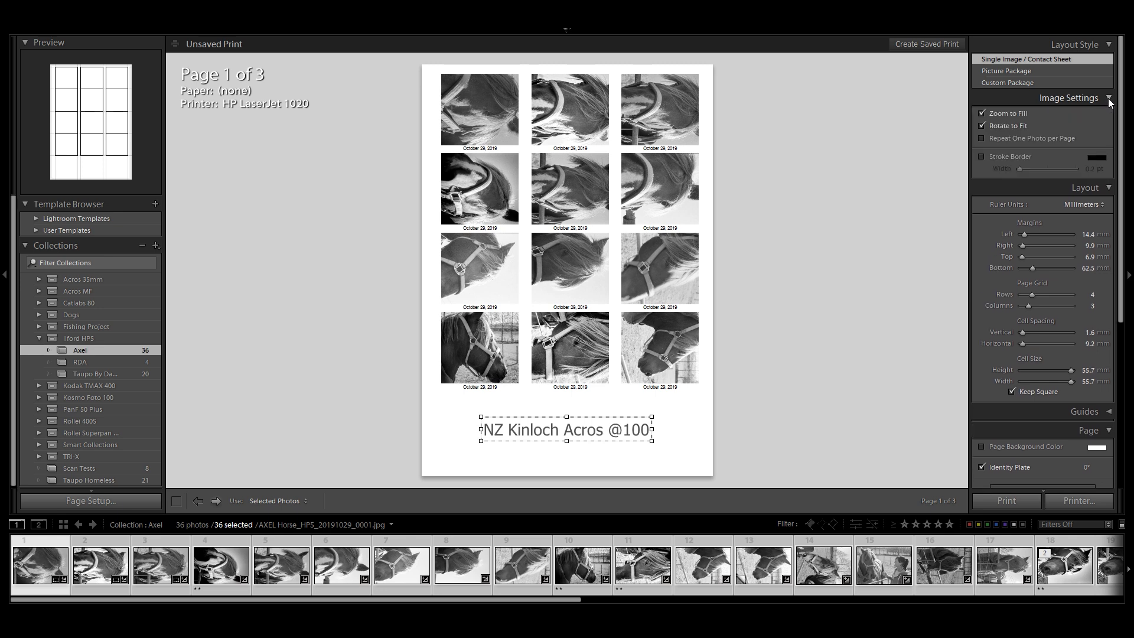
{"action": "left_click", "coordinate": [1108, 99]}
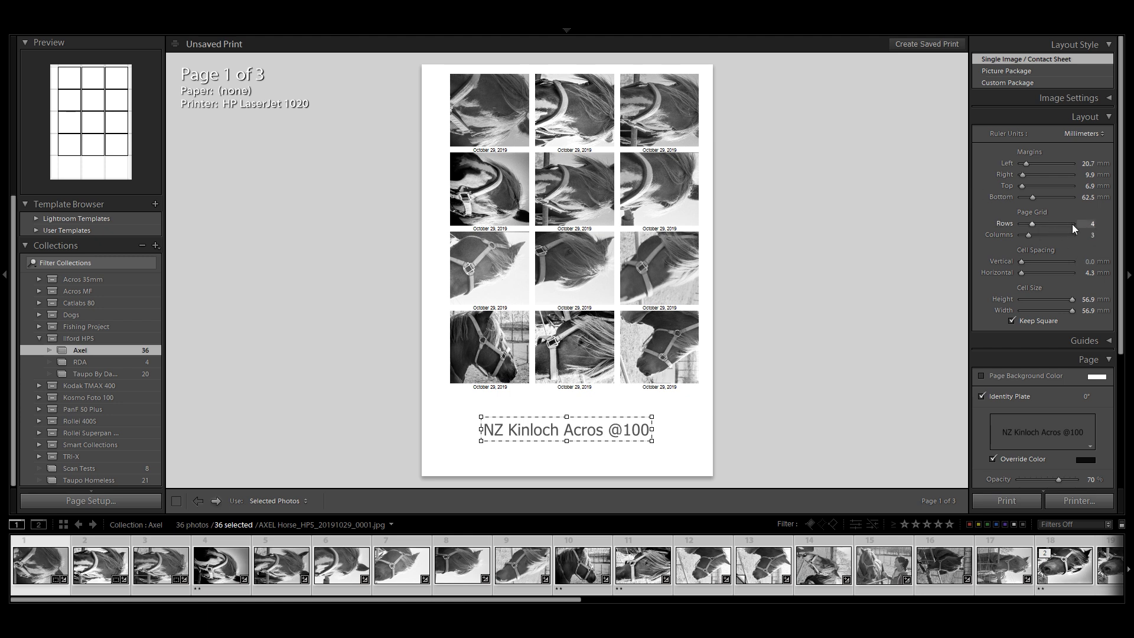
- Set the contact sheet's page grid to 6 rows and 6 columns
{"action": "left_click", "coordinate": [1087, 223]}
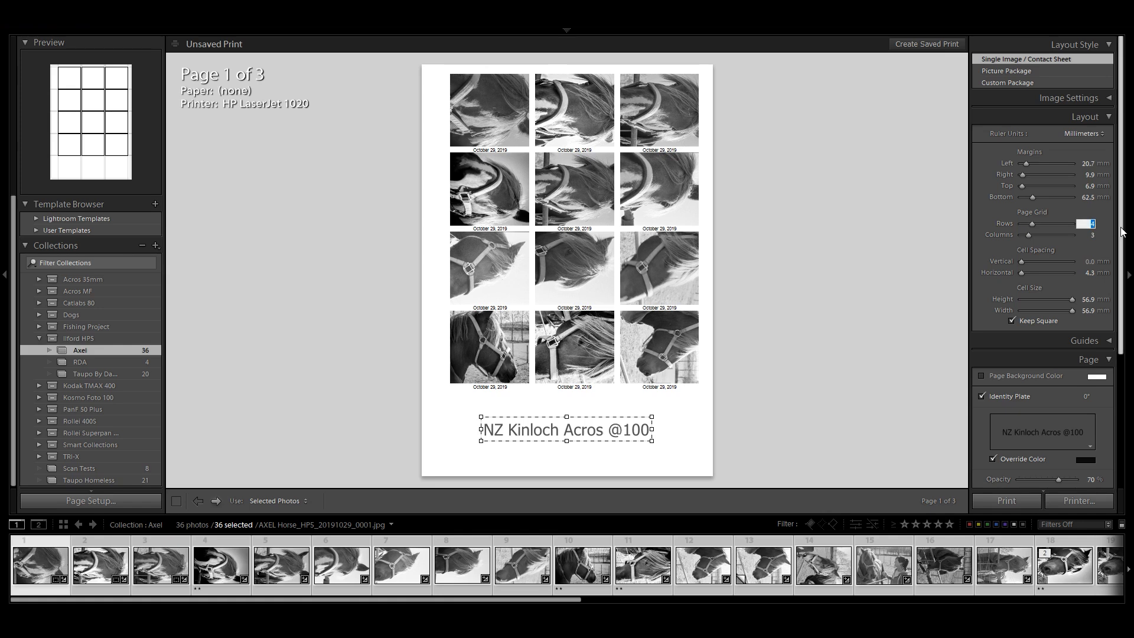
{"action": "type", "text": "6"}
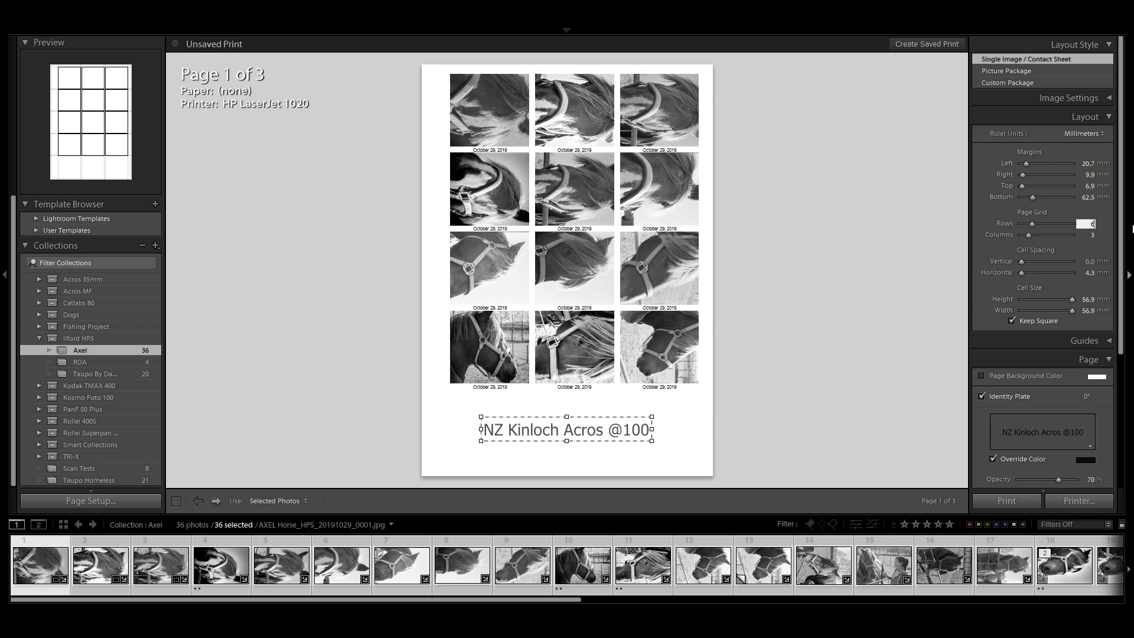
{"action": "left_click", "coordinate": [1092, 235]}
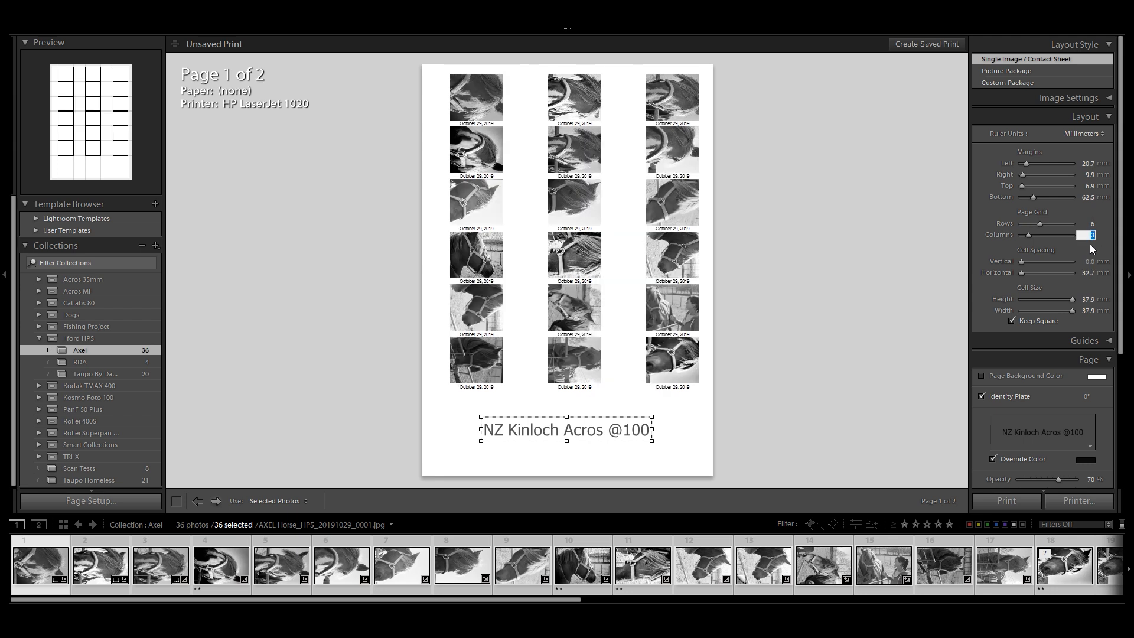
{"action": "key", "text": "Return"}
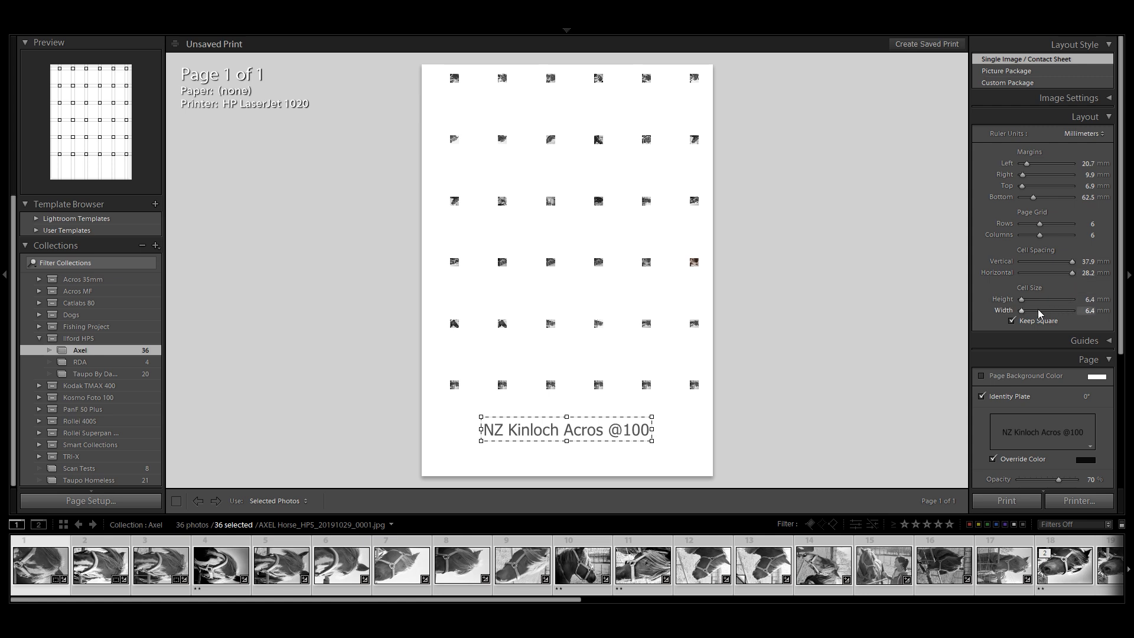
- Turn off square cells, size them about 28.4 mm high and 32.1 mm wide, with left and top margins of 3.9 mm
{"action": "left_click_drag", "start_coordinate": [1072, 261], "coordinate": [1022, 263]}
{"action": "left_click_drag", "start_coordinate": [1026, 164], "coordinate": [1057, 300]}
{"action": "left_click", "coordinate": [1013, 320]}
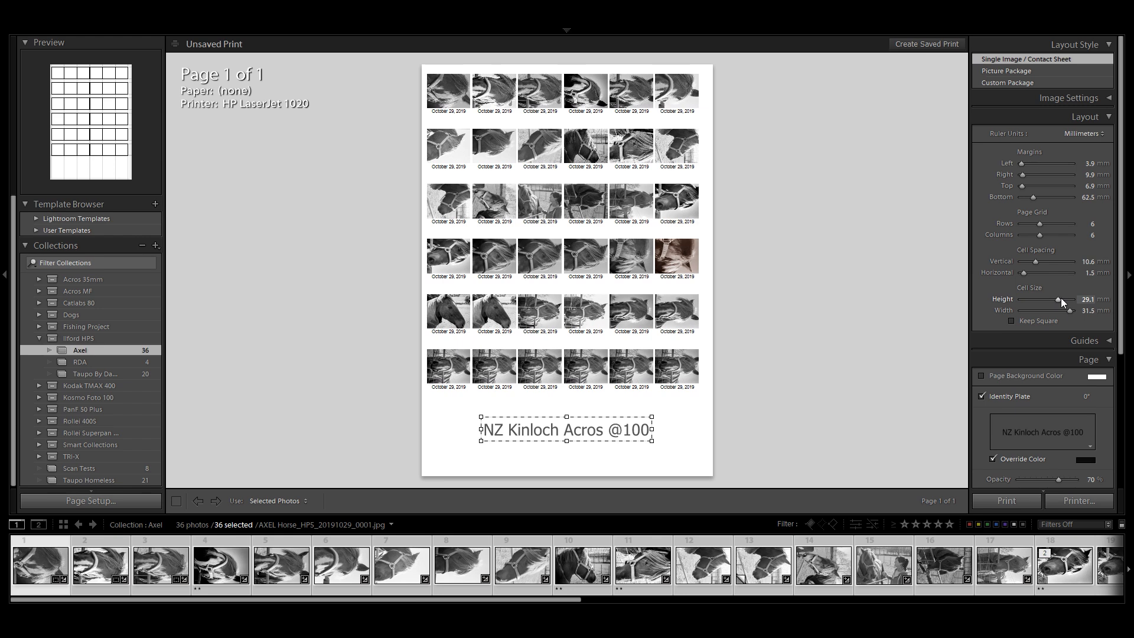
{"action": "mouse_move", "coordinate": [1061, 298]}
{"action": "left_mouse_down"}
{"action": "mouse_move", "coordinate": [1048, 301]}
{"action": "mouse_move", "coordinate": [1058, 298]}
{"action": "left_mouse_up"}
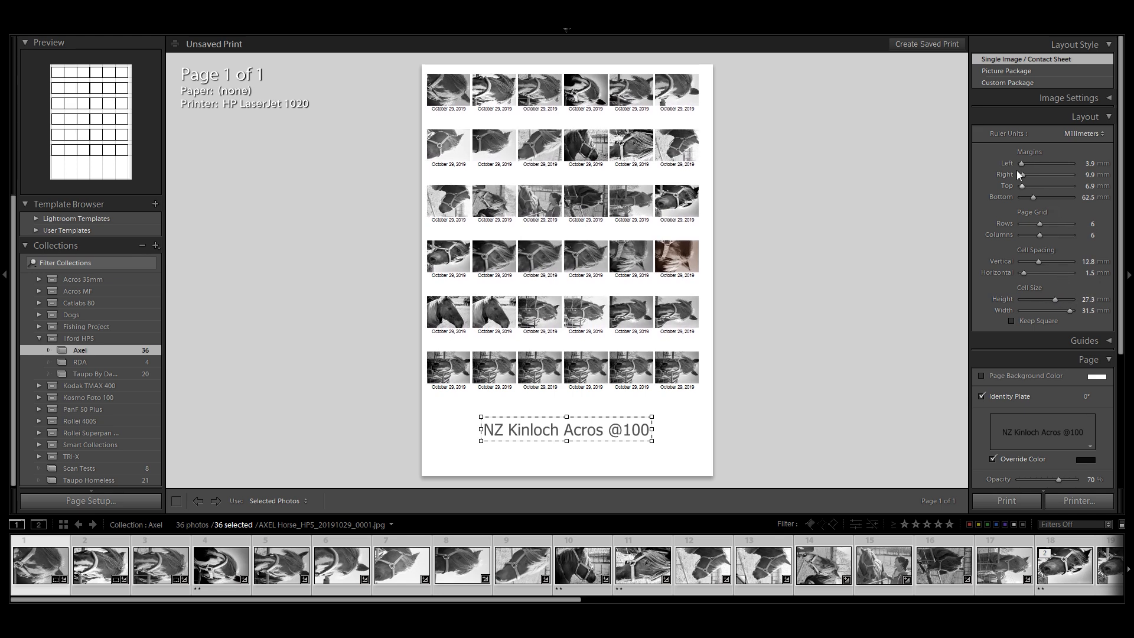
{"action": "mouse_move", "coordinate": [1023, 163]}
{"action": "left_mouse_down"}
{"action": "mouse_move", "coordinate": [1036, 167]}
{"action": "mouse_move", "coordinate": [1020, 169]}
{"action": "left_mouse_up"}
{"action": "mouse_move", "coordinate": [1021, 183]}
{"action": "left_mouse_down"}
{"action": "mouse_move", "coordinate": [1036, 200]}
{"action": "mouse_move", "coordinate": [1021, 186]}
{"action": "left_mouse_up"}
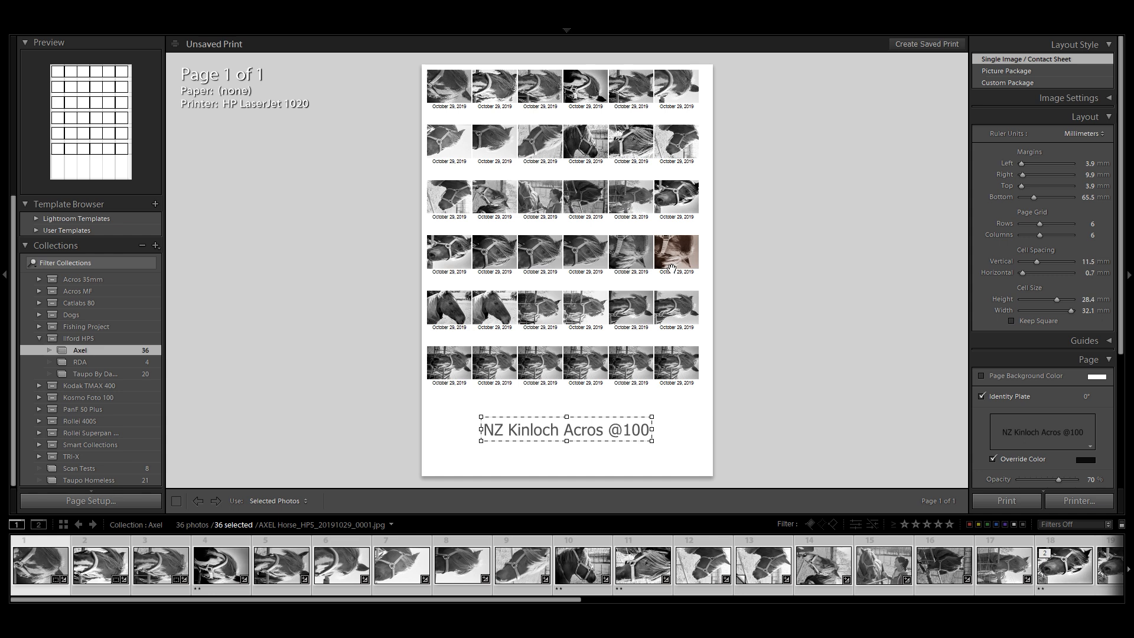
- Preview the contact sheet with the rulers and layout guides shown, and hide the guides again
{"action": "left_click", "coordinate": [1049, 341]}
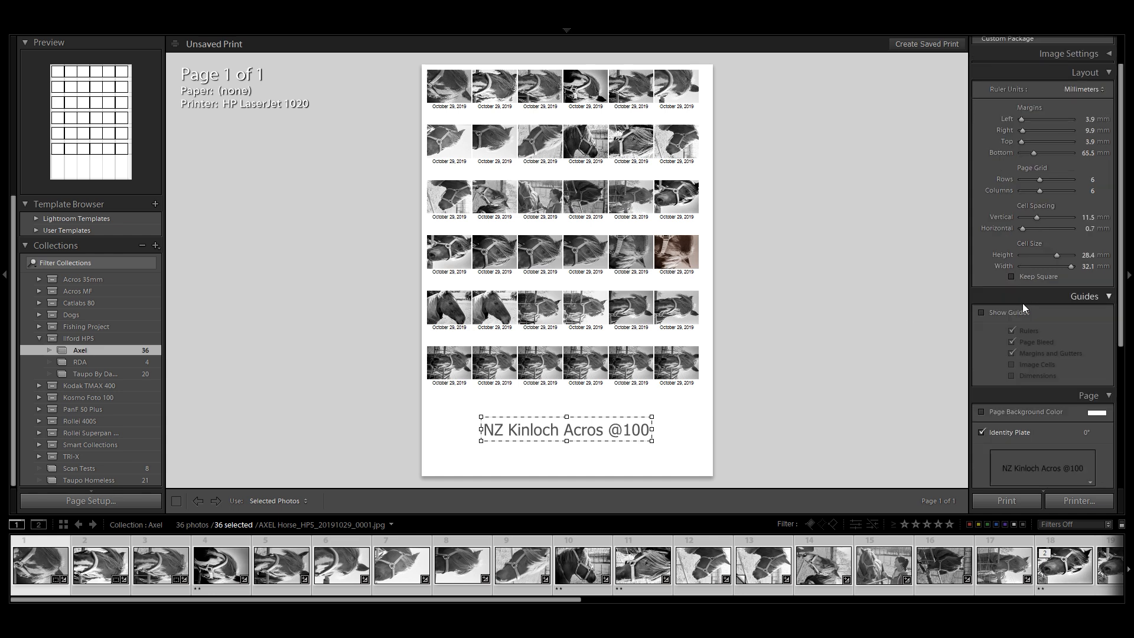
{"action": "left_click", "coordinate": [983, 313]}
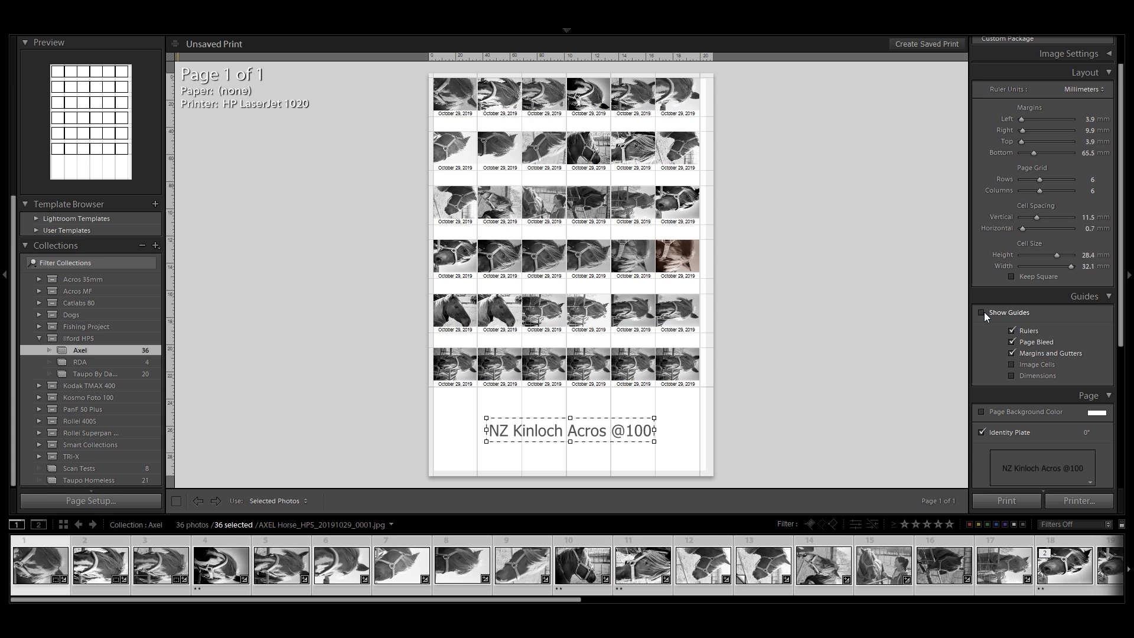
{"action": "left_click", "coordinate": [983, 312]}
{"action": "left_click", "coordinate": [995, 312]}
{"action": "left_click", "coordinate": [986, 312]}
{"action": "left_click", "coordinate": [998, 312]}
{"action": "left_click", "coordinate": [988, 313]}
{"action": "left_click", "coordinate": [1109, 297]}
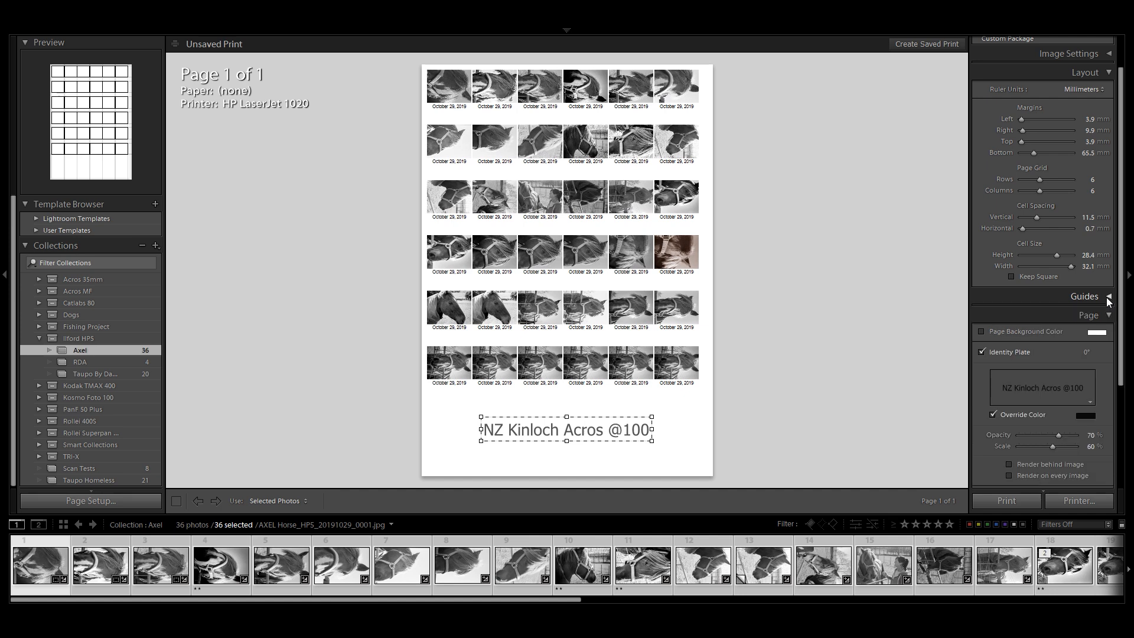
{"action": "left_click", "coordinate": [1084, 384]}
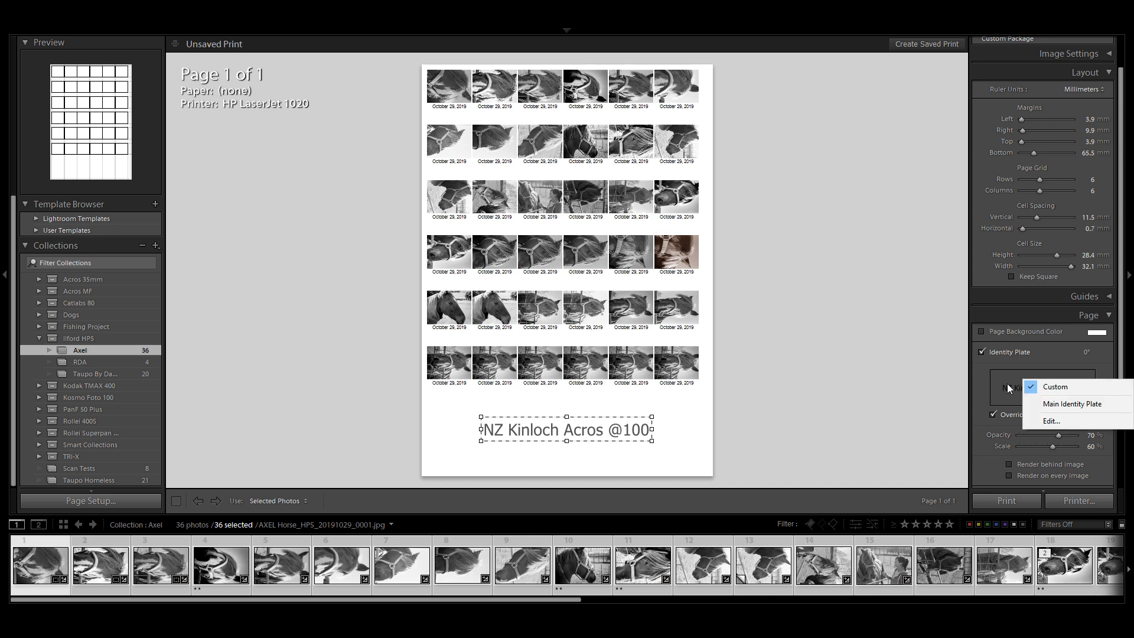
{"action": "left_click", "coordinate": [1053, 433]}
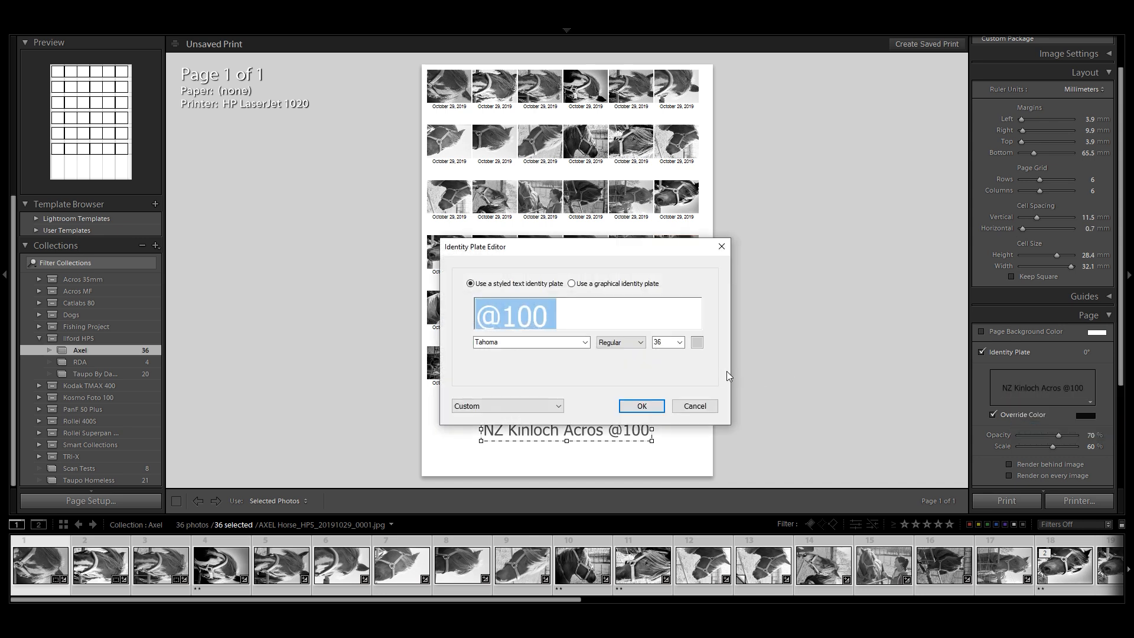
{"action": "type", "text": "AXL"}
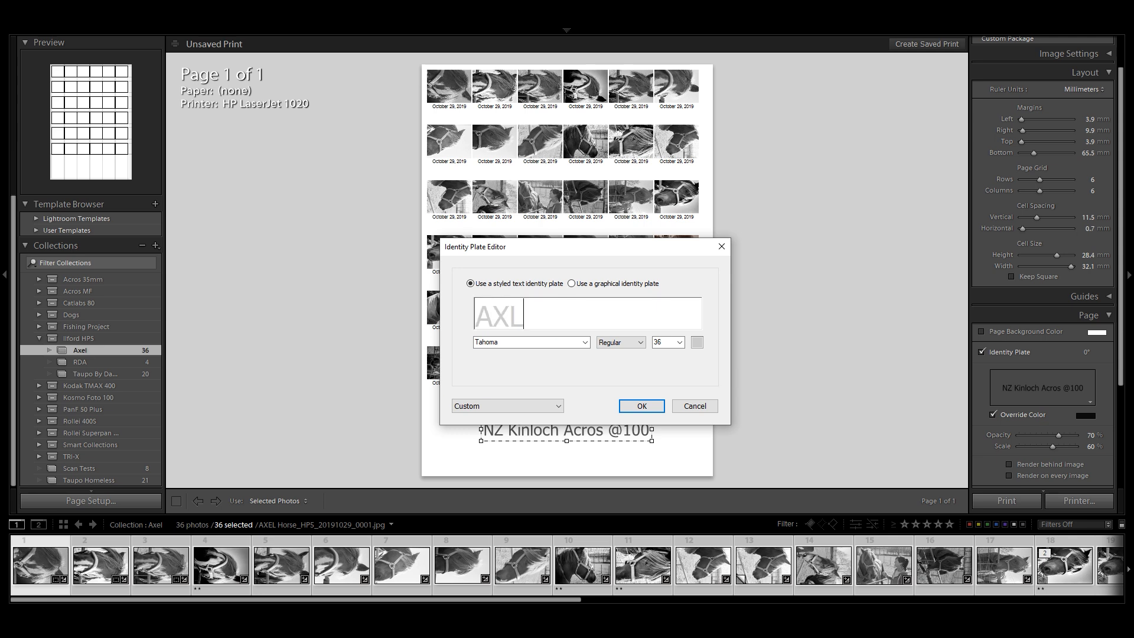
{"action": "type", "text": " HP5 @"}
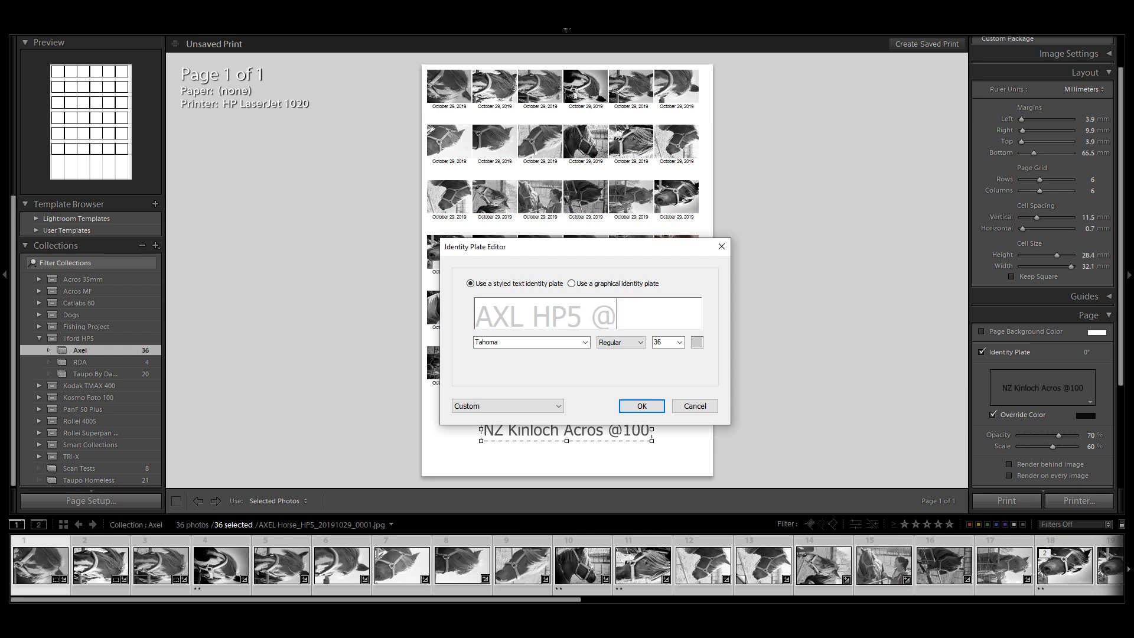
{"action": "type", "text": "400"}
{"action": "left_click", "coordinate": [642, 406]}
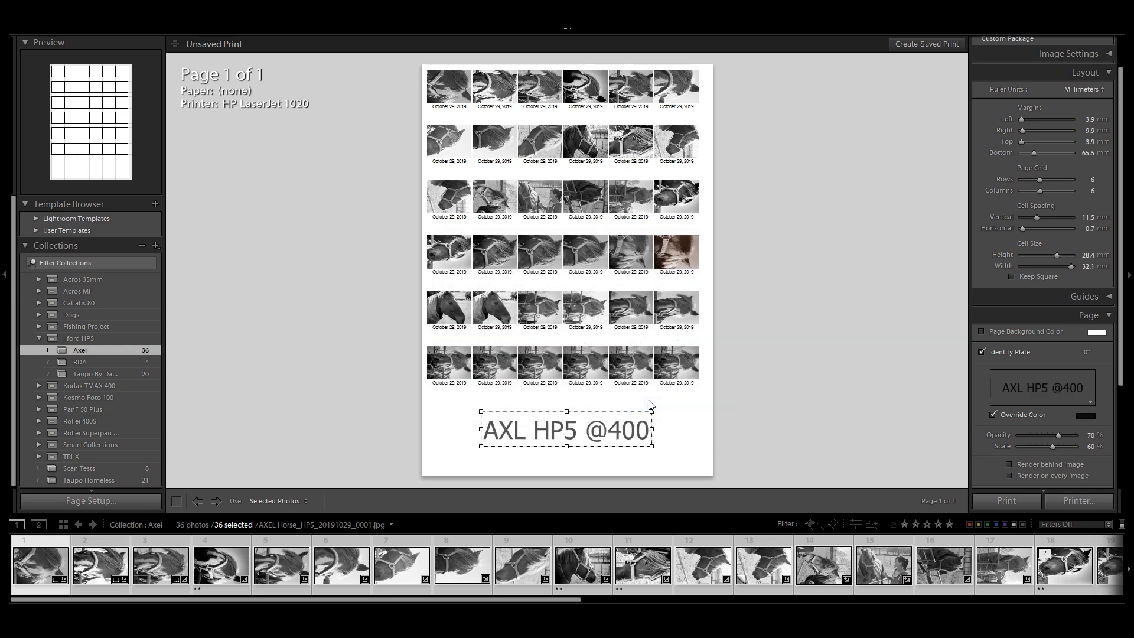
{"action": "mouse_move", "coordinate": [584, 434]}
{"action": "left_mouse_down"}
{"action": "mouse_move", "coordinate": [574, 423]}
{"action": "mouse_move", "coordinate": [589, 427]}
{"action": "left_mouse_up"}
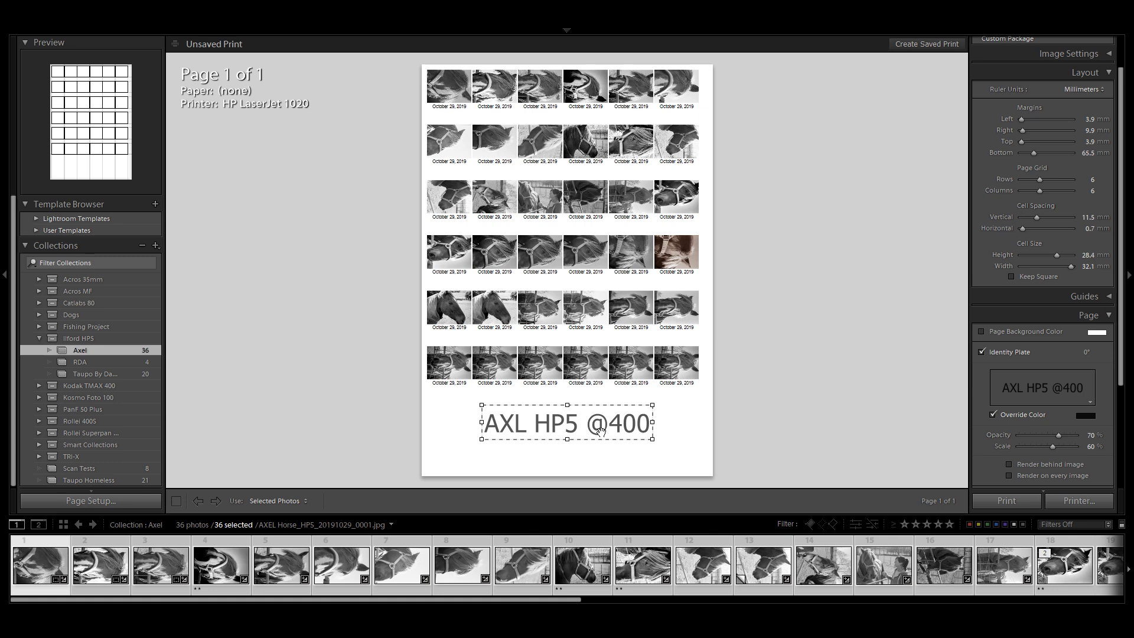
{"action": "mouse_move", "coordinate": [595, 426]}
{"action": "left_mouse_down"}
{"action": "mouse_move", "coordinate": [610, 433]}
{"action": "mouse_move", "coordinate": [589, 431]}
{"action": "left_mouse_up"}
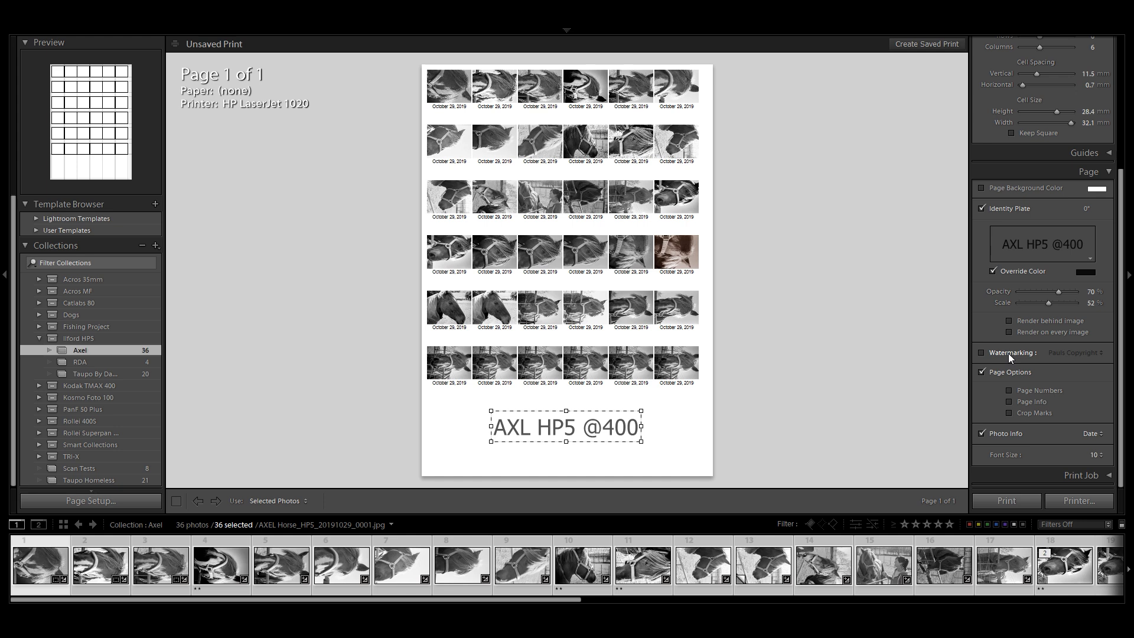
- Try out watermarking, page numbers, page info and crop marks on the page, turning each one off again
{"action": "left_click", "coordinate": [982, 353]}
{"action": "left_click", "coordinate": [982, 353]}
{"action": "left_click", "coordinate": [1009, 391]}
{"action": "left_click", "coordinate": [1009, 401]}
{"action": "left_click", "coordinate": [1009, 391]}
{"action": "left_click", "coordinate": [1009, 401]}
{"action": "left_click", "coordinate": [1009, 413]}
{"action": "left_click", "coordinate": [1009, 413]}
- Review the text template options for the photo info captions and keep the Date preset
{"action": "left_click", "coordinate": [1097, 434]}
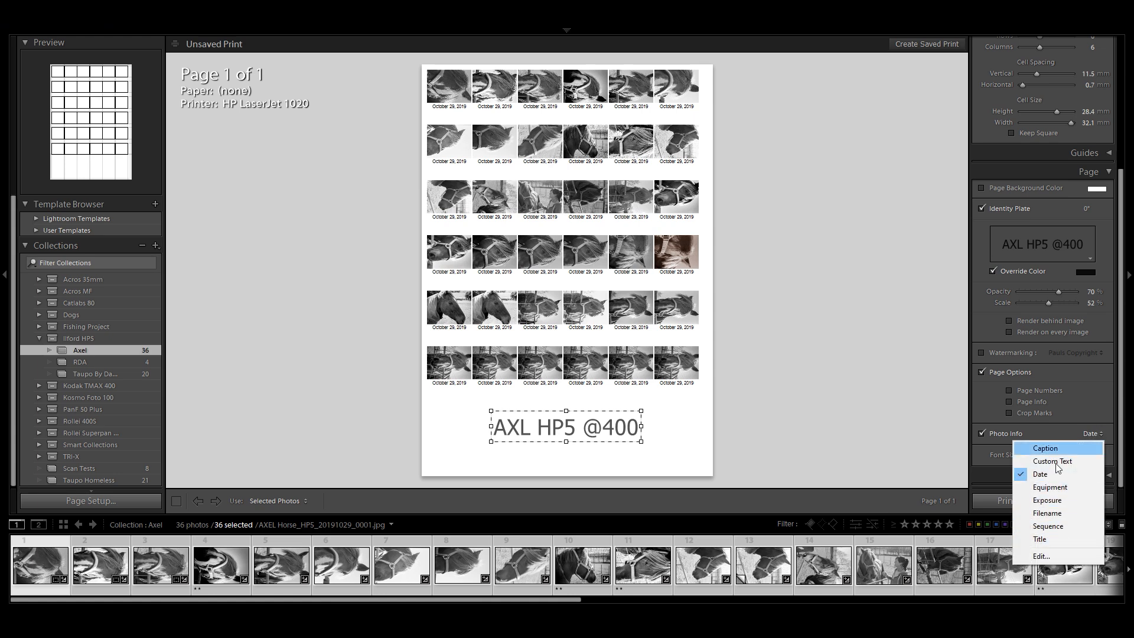
{"action": "left_click", "coordinate": [1047, 558]}
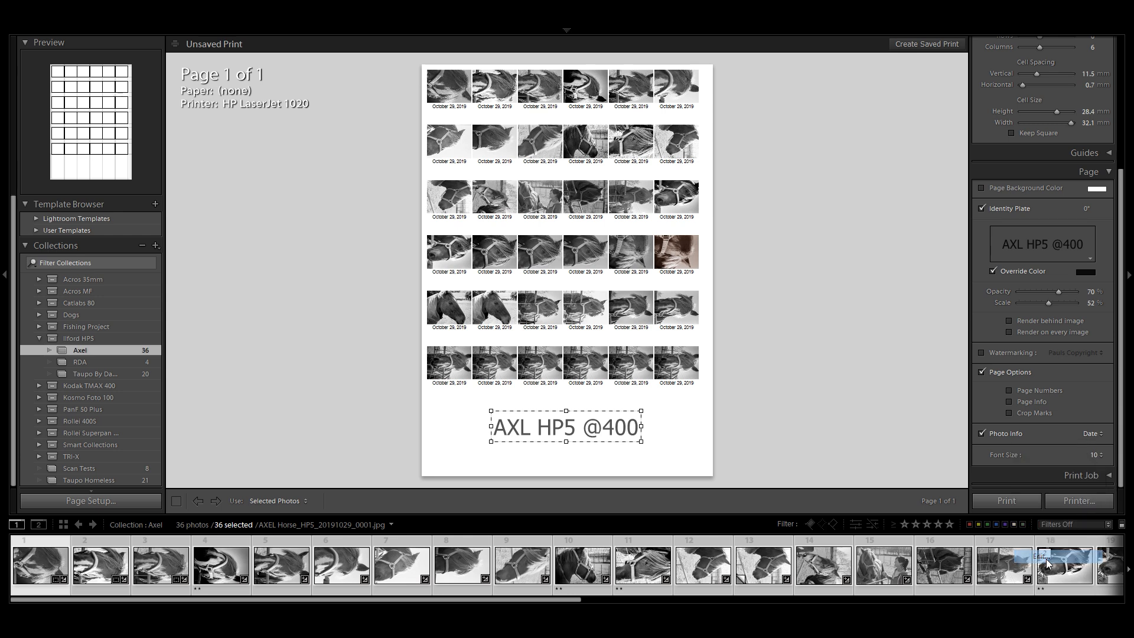
{"action": "left_click_drag", "start_coordinate": [645, 118], "coordinate": [613, 98]}
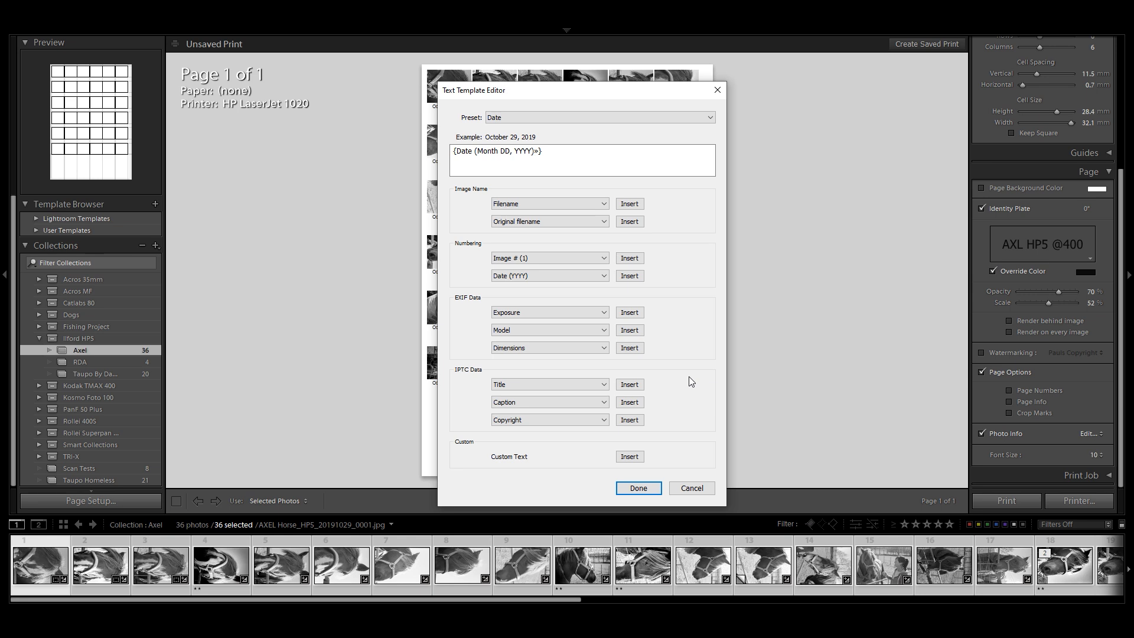
{"action": "left_click", "coordinate": [637, 489]}
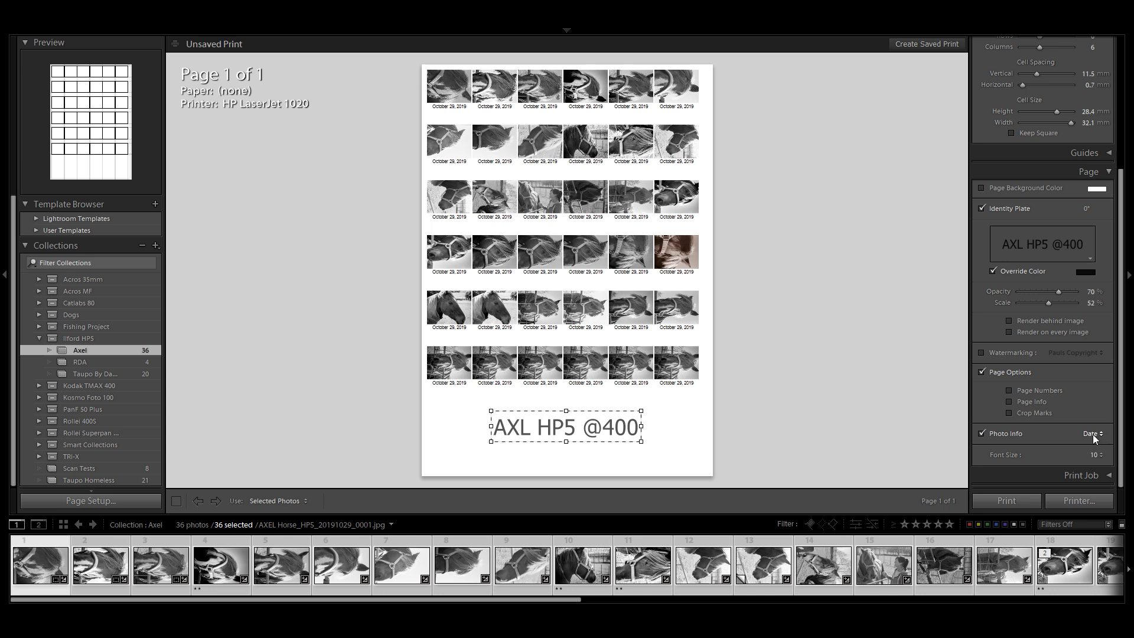